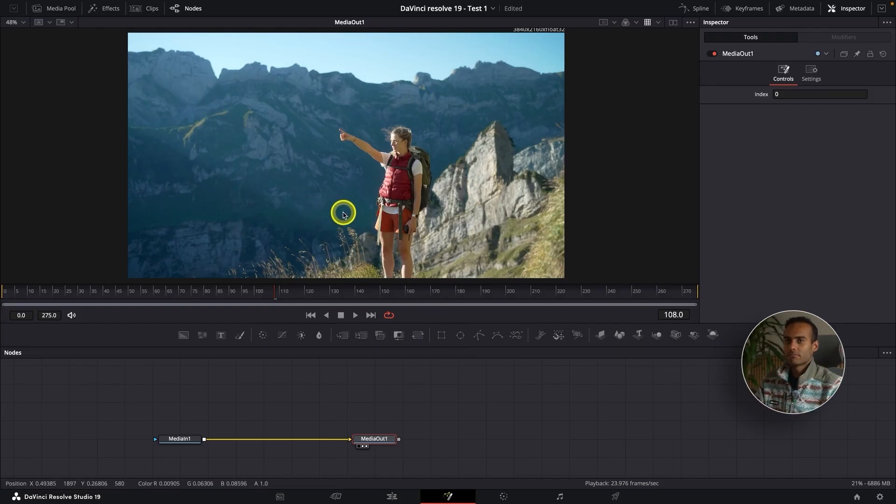
Move the MediaOut1 node farther right to make room in the node graph
{"action": "left_click", "coordinate": [180, 438]}
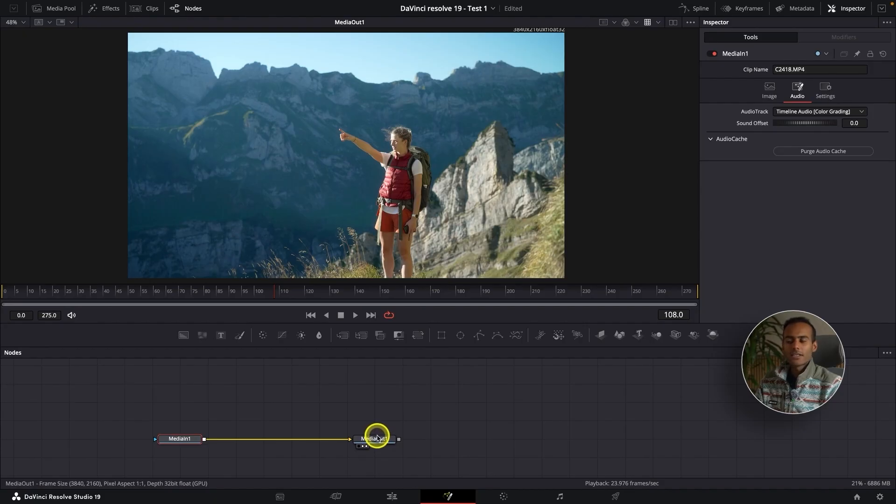
{"action": "left_click_drag", "start_coordinate": [377, 437], "coordinate": [426, 437]}
{"action": "left_click", "coordinate": [184, 439]}
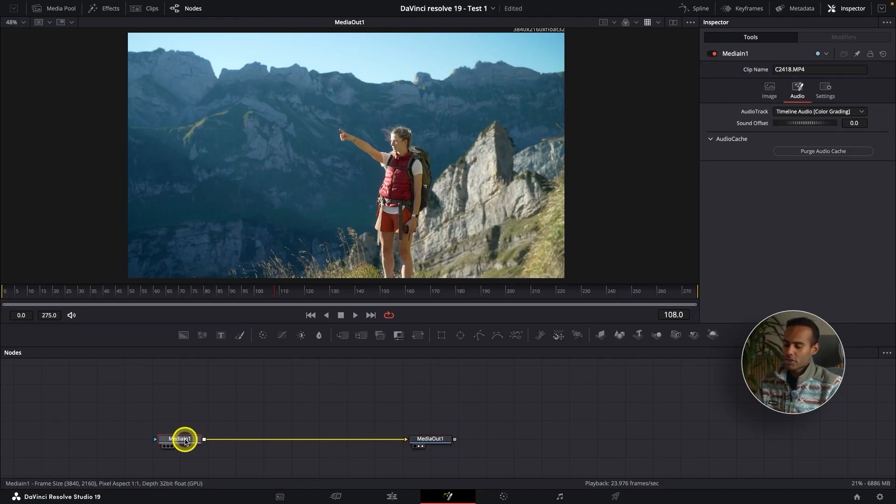
Insert a Magic Mask node between MediaIn1 and MediaOut1
{"action": "key", "text": "shift+space"}
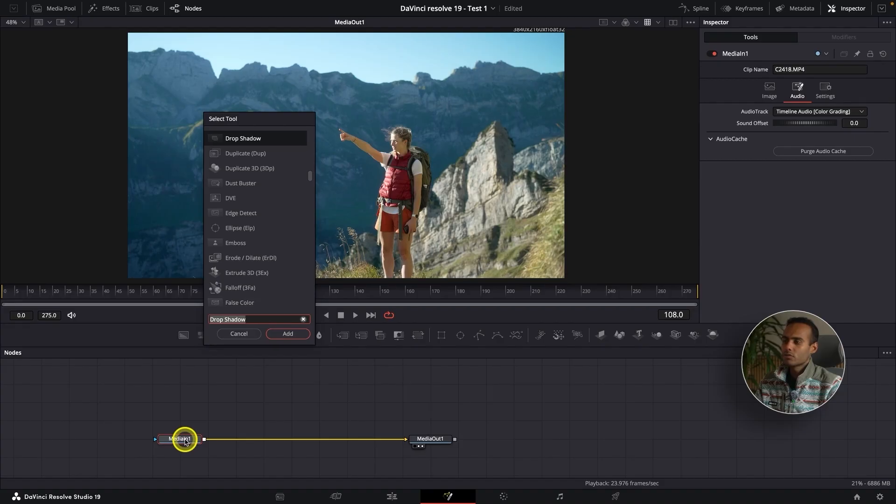
{"action": "type", "text": "magi"}
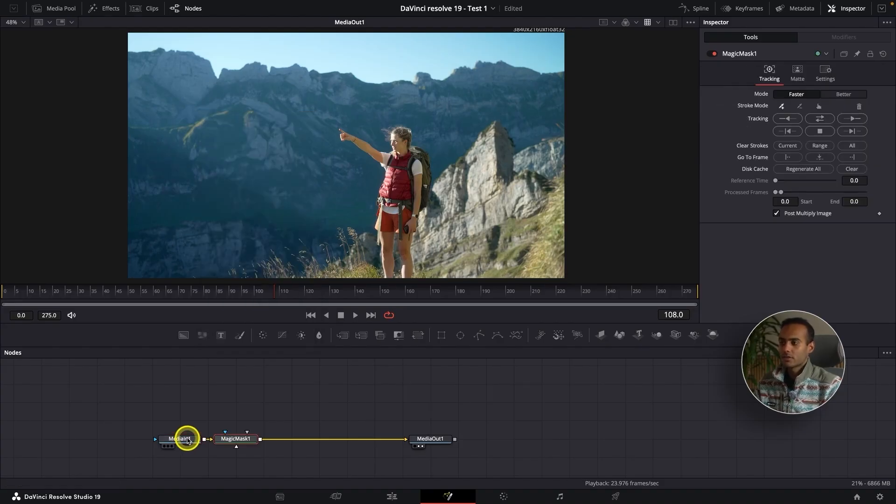
{"action": "key", "text": "Return"}
{"action": "left_click_drag", "start_coordinate": [236, 438], "coordinate": [264, 438]}
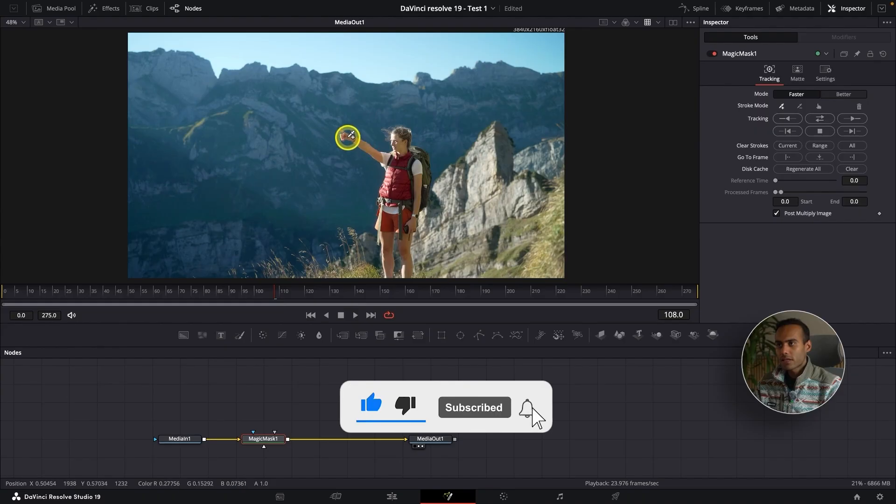
Paint a Magic Mask stroke over the hiker to select her
{"action": "mouse_move", "coordinate": [356, 138]}
{"action": "left_mouse_down"}
{"action": "mouse_move", "coordinate": [388, 164]}
{"action": "mouse_move", "coordinate": [394, 140]}
{"action": "mouse_move", "coordinate": [410, 174]}
{"action": "left_mouse_up"}
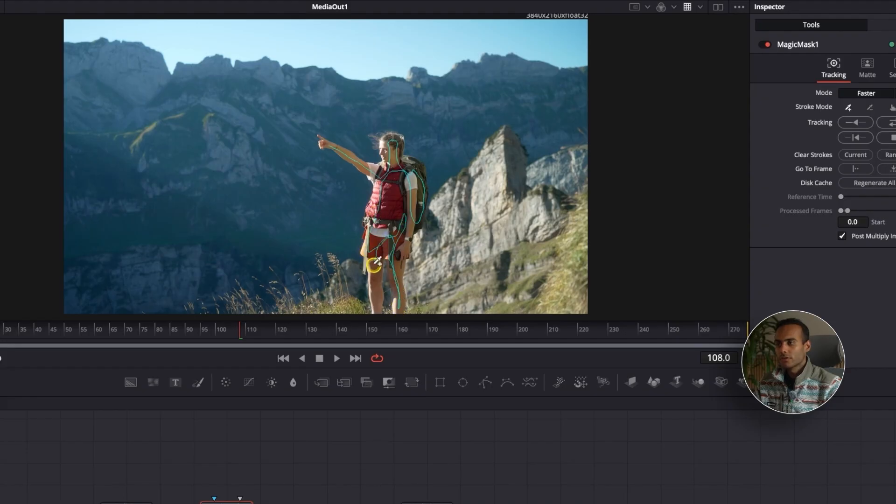
{"action": "left_click_drag", "start_coordinate": [376, 312], "coordinate": [376, 312]}
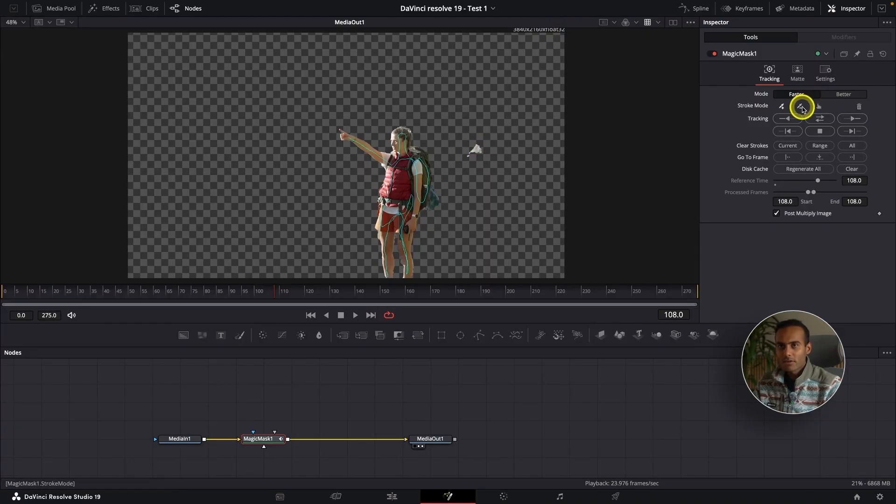
Switch to subtractive stroke mode and paint over the stray area right of the hiker to exclude it
{"action": "left_click", "coordinate": [800, 108]}
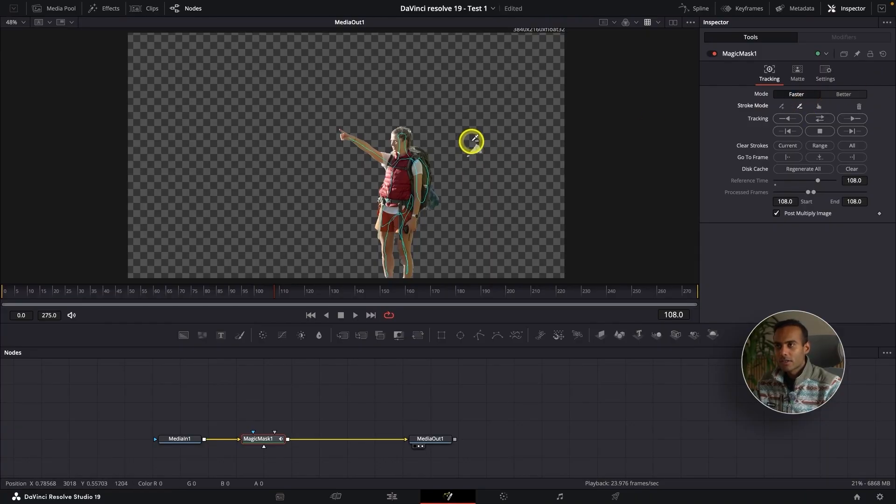
{"action": "left_click_drag", "start_coordinate": [472, 142], "coordinate": [474, 151]}
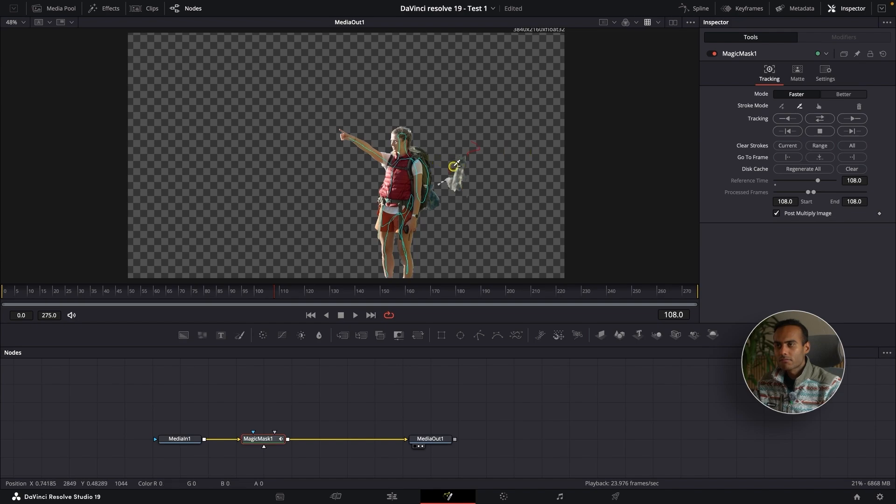
{"action": "left_click_drag", "start_coordinate": [451, 161], "coordinate": [459, 202]}
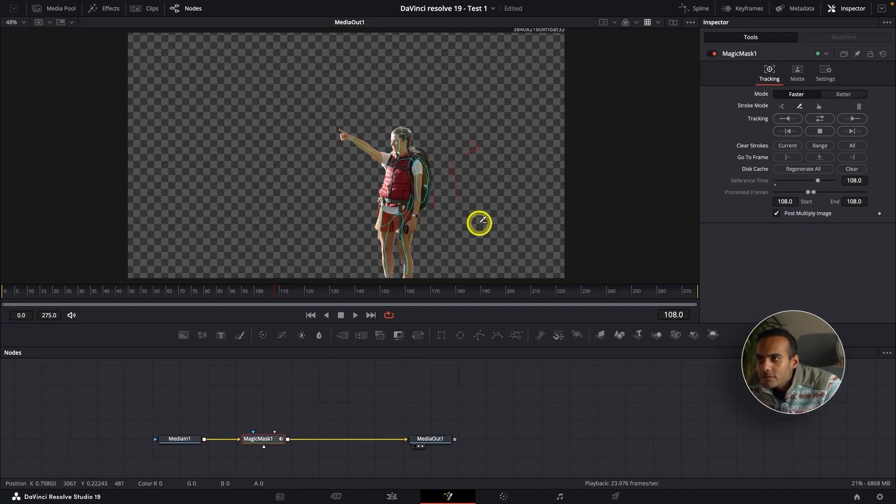
{"action": "scroll", "coordinate": [436, 190], "scroll_direction": "up", "scroll_amount": 5}
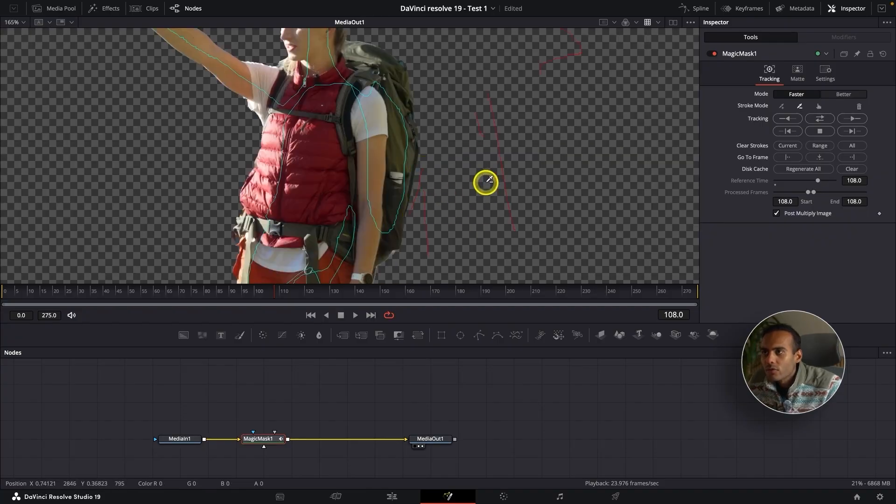
{"action": "scroll", "coordinate": [454, 185], "scroll_direction": "up", "scroll_amount": 2}
{"action": "scroll", "coordinate": [453, 186], "scroll_direction": "down", "scroll_amount": 10}
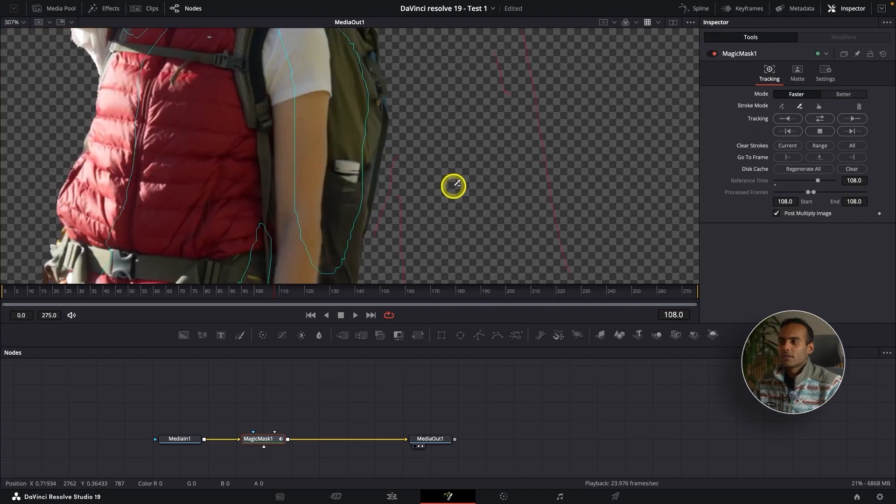
{"action": "scroll", "coordinate": [453, 186], "scroll_direction": "up", "scroll_amount": 4}
{"action": "scroll", "coordinate": [453, 185], "scroll_direction": "down", "scroll_amount": 1}
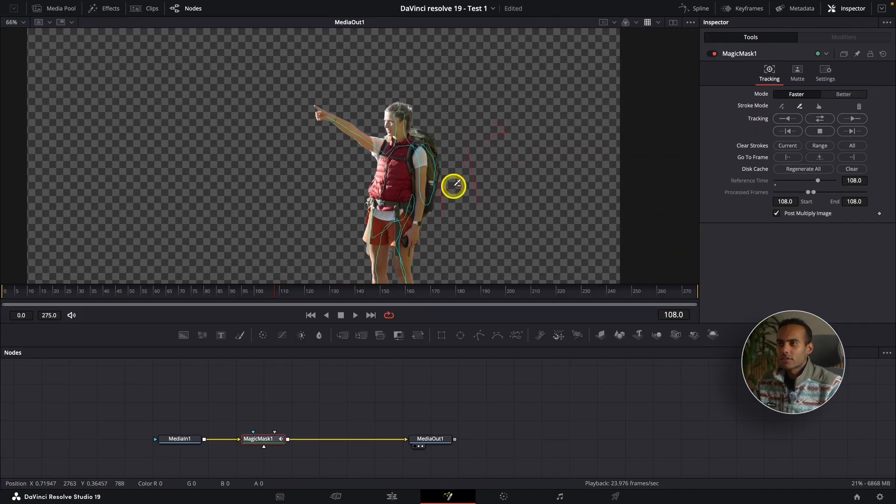
{"action": "scroll", "coordinate": [453, 185], "scroll_direction": "down", "scroll_amount": 2}
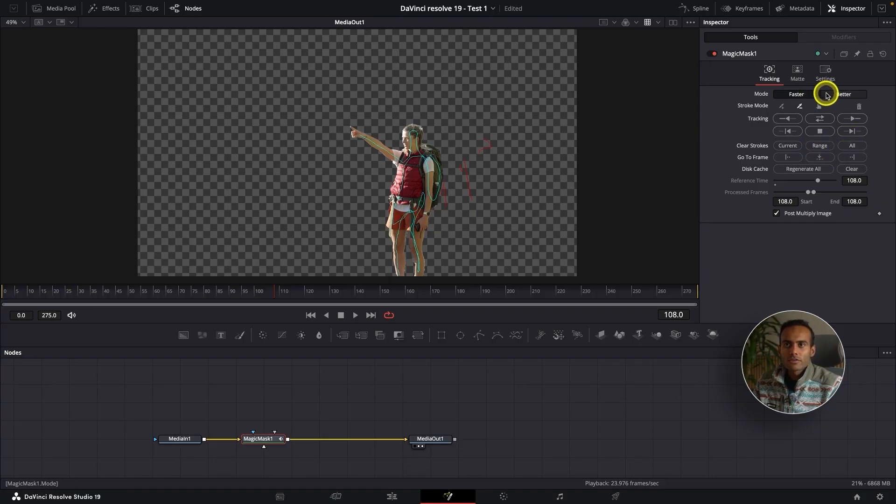
Set the Magic Mask mode to Better with a refine range of 58
{"action": "left_click", "coordinate": [836, 95]}
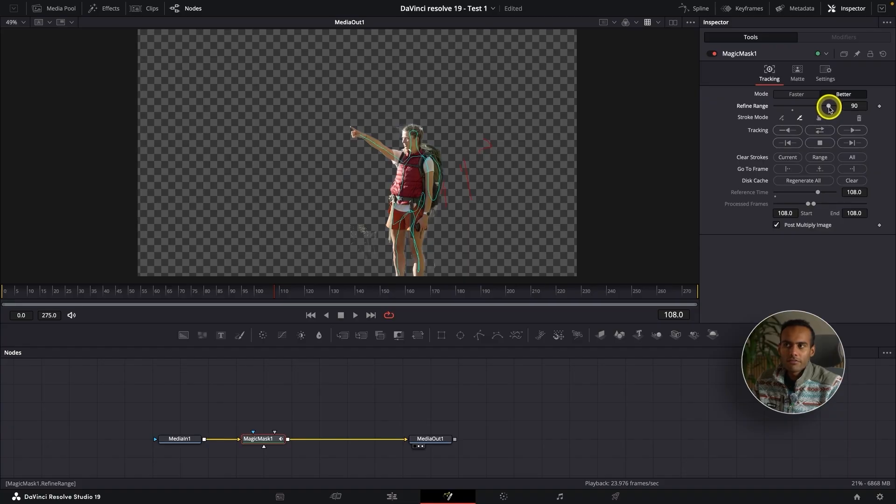
{"action": "left_click_drag", "start_coordinate": [829, 108], "coordinate": [809, 108]}
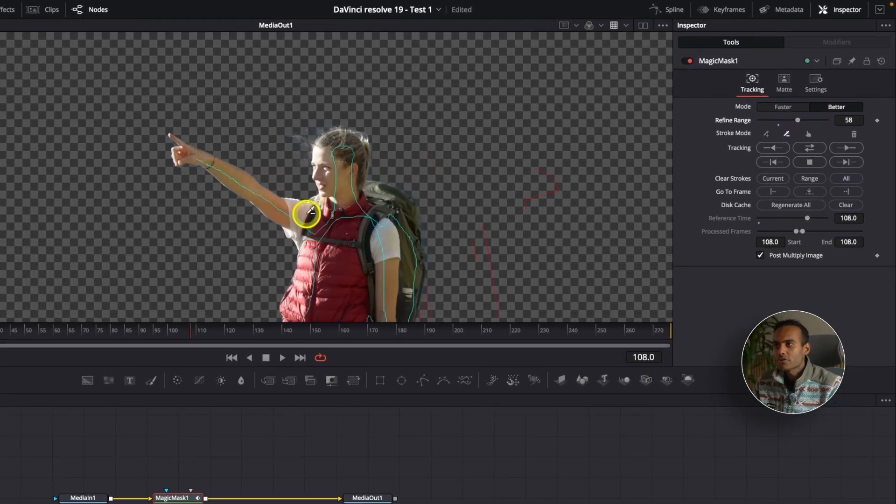
Track the mask forward then reverse through the whole clip
{"action": "scroll", "coordinate": [351, 221], "scroll_direction": "down", "scroll_amount": 2}
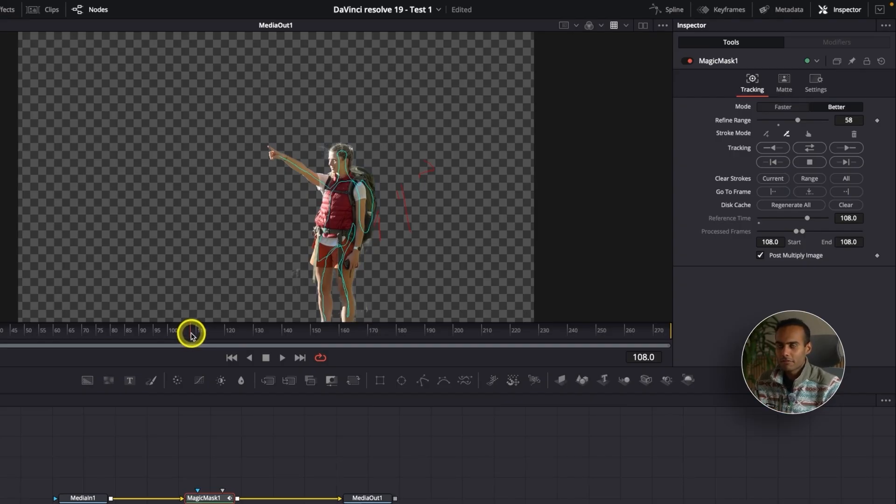
{"action": "left_click", "coordinate": [811, 149]}
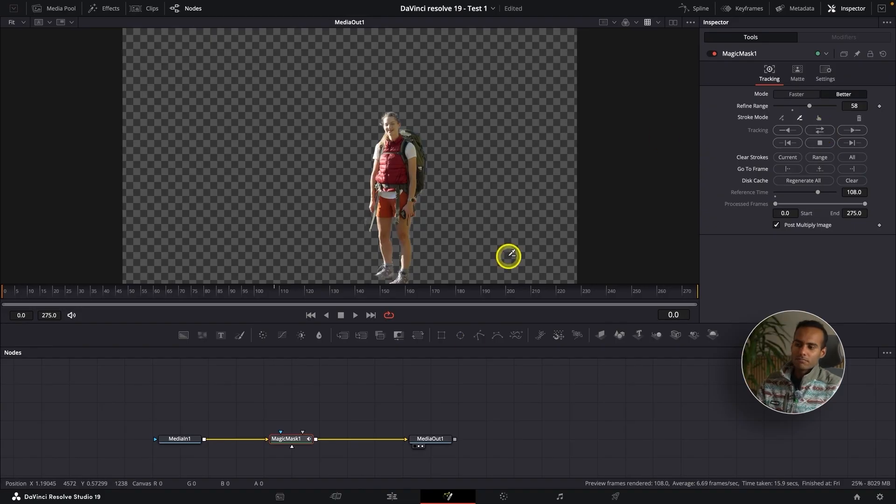
On the Edit page, move the masked C2418 clip onto the track above, aligned with its original position
{"action": "left_click", "coordinate": [392, 498]}
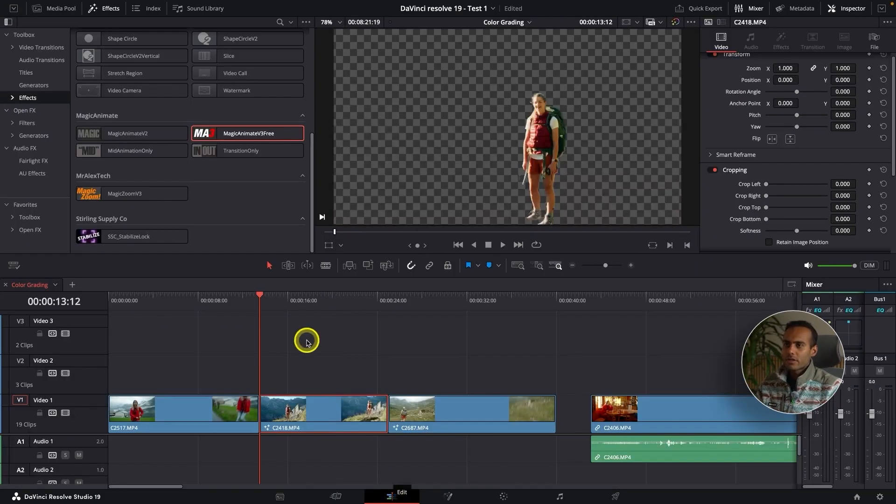
{"action": "left_click_drag", "start_coordinate": [329, 408], "coordinate": [451, 361]}
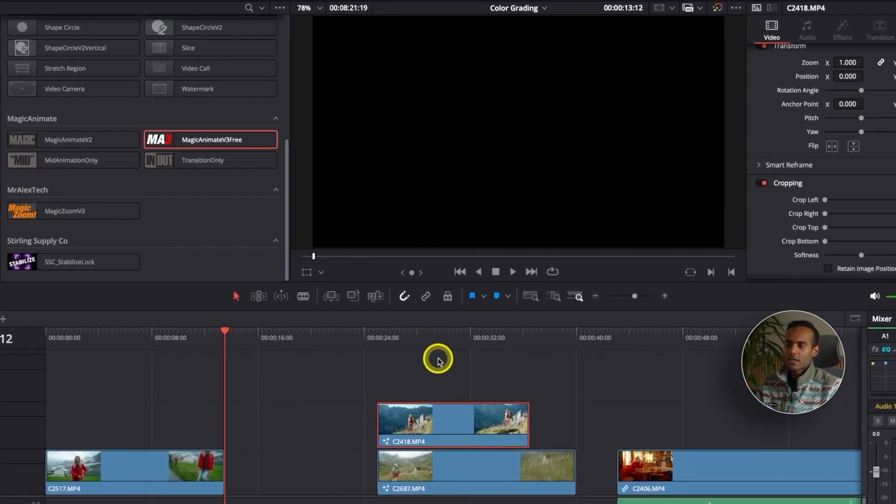
{"action": "left_click", "coordinate": [415, 331]}
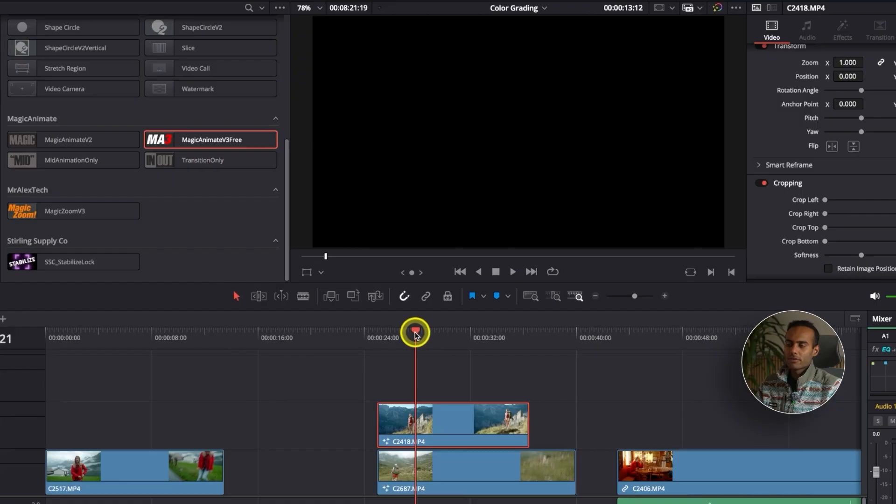
{"action": "mouse_move", "coordinate": [415, 332]}
{"action": "left_mouse_down"}
{"action": "mouse_move", "coordinate": [376, 337]}
{"action": "mouse_move", "coordinate": [415, 341]}
{"action": "left_mouse_up"}
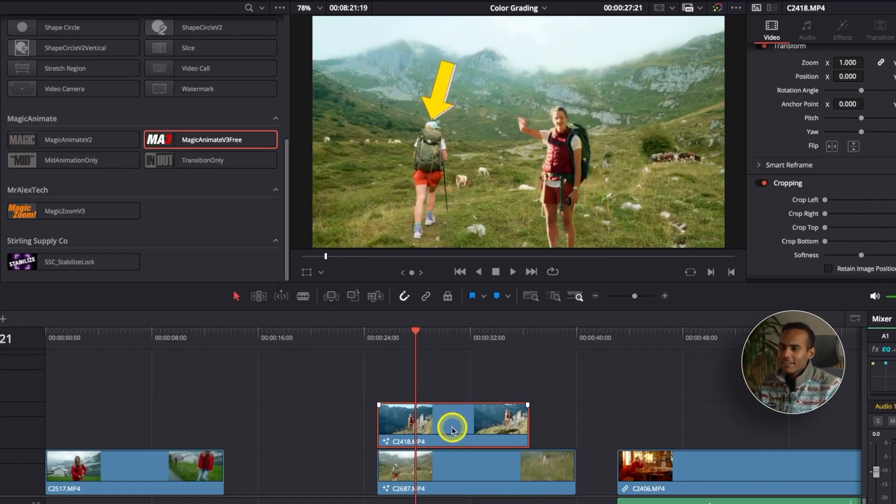
{"action": "left_click_drag", "start_coordinate": [451, 428], "coordinate": [306, 428]}
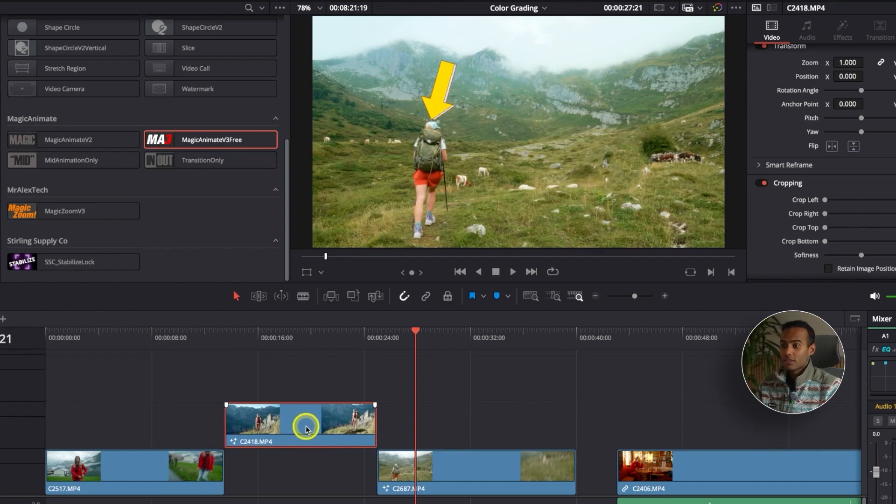
Duplicate the clip down onto Video 1 to fill the gap beneath it
{"action": "left_click", "coordinate": [275, 333]}
{"action": "left_click_drag", "start_coordinate": [290, 439], "coordinate": [293, 462]}
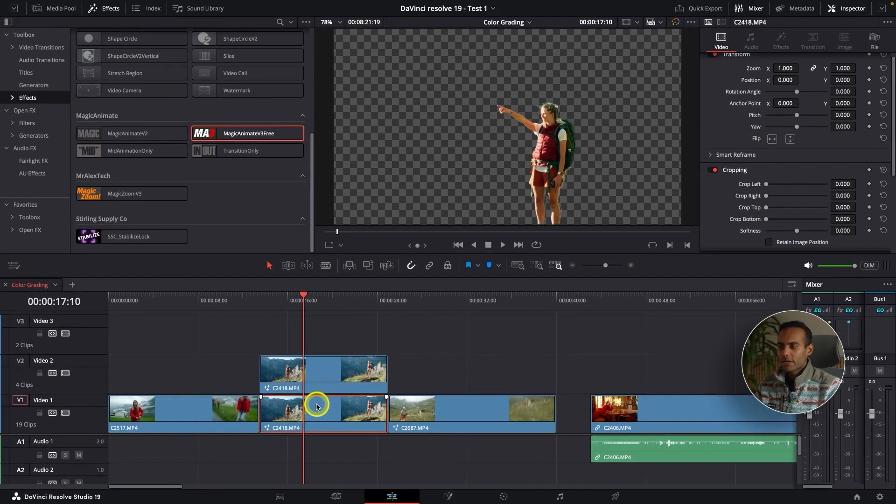
In Fusion, delete the Magic Mask node from the Video 1 copy of the clip
{"action": "left_click", "coordinate": [449, 495]}
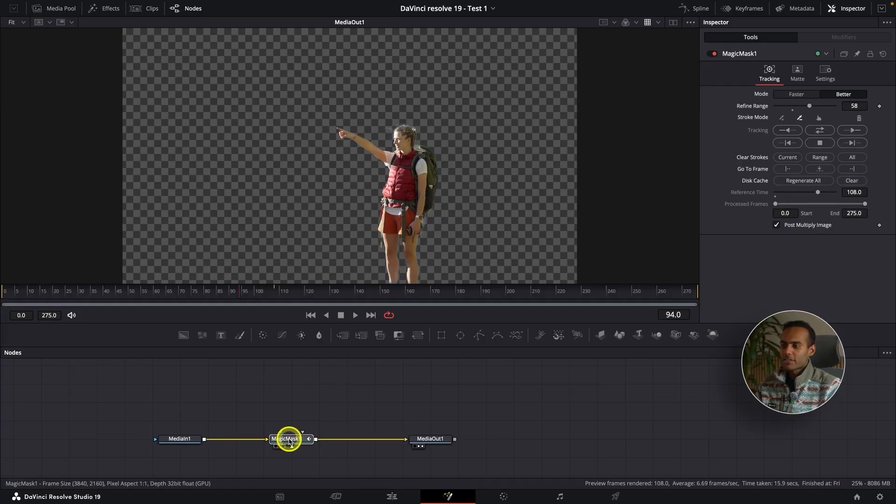
{"action": "left_click", "coordinate": [288, 439]}
{"action": "key", "text": "Delete"}
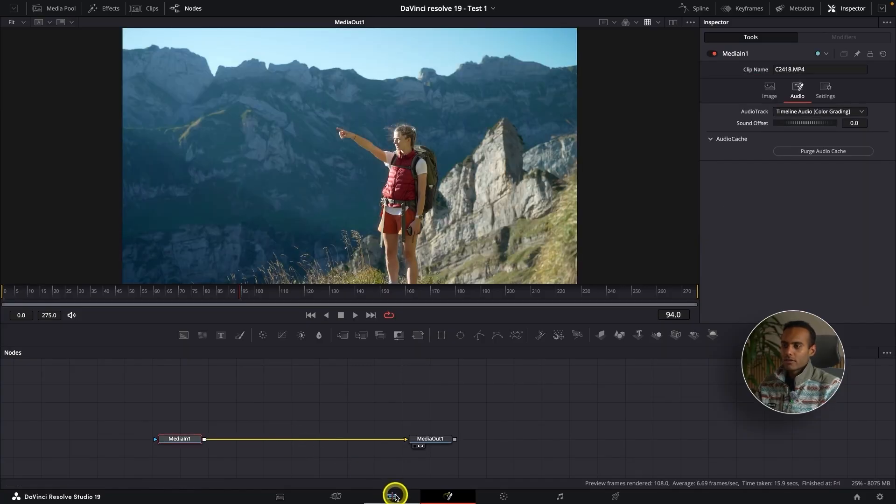
Back on the Edit page, move the masked clip up to Video 3
{"action": "left_click", "coordinate": [392, 495]}
{"action": "left_click_drag", "start_coordinate": [336, 391], "coordinate": [342, 338]}
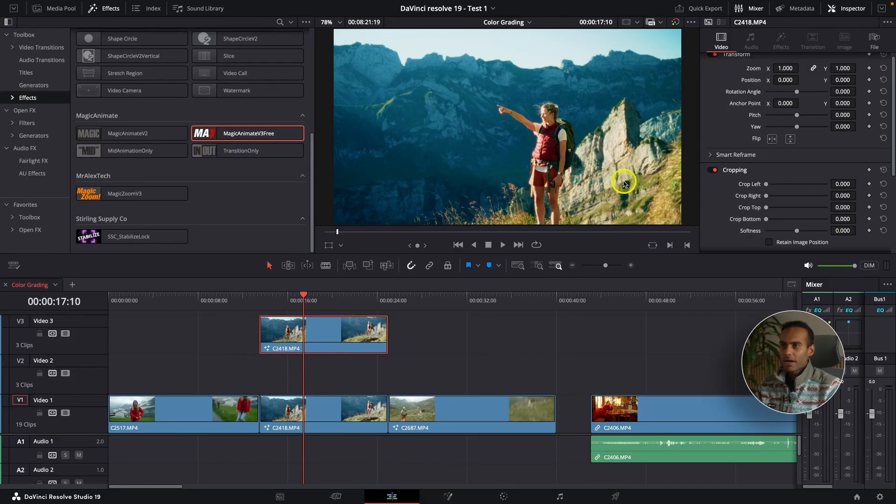
Add a Basic Title text clip on Video 2 between the masked clip and the background clip
{"action": "left_click", "coordinate": [310, 415]}
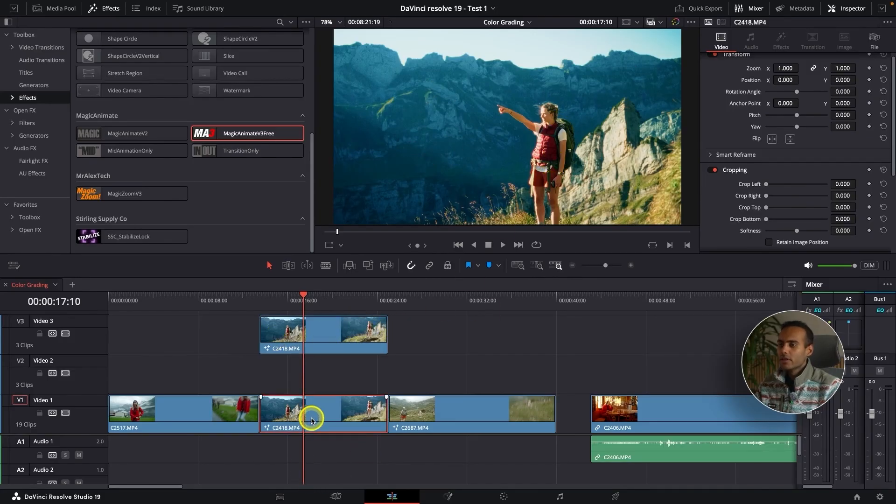
{"action": "left_click", "coordinate": [460, 370]}
{"action": "key", "text": "super+minus"}
{"action": "left_click_drag", "start_coordinate": [494, 374], "coordinate": [217, 373]}
{"action": "key", "text": "super+equal"}
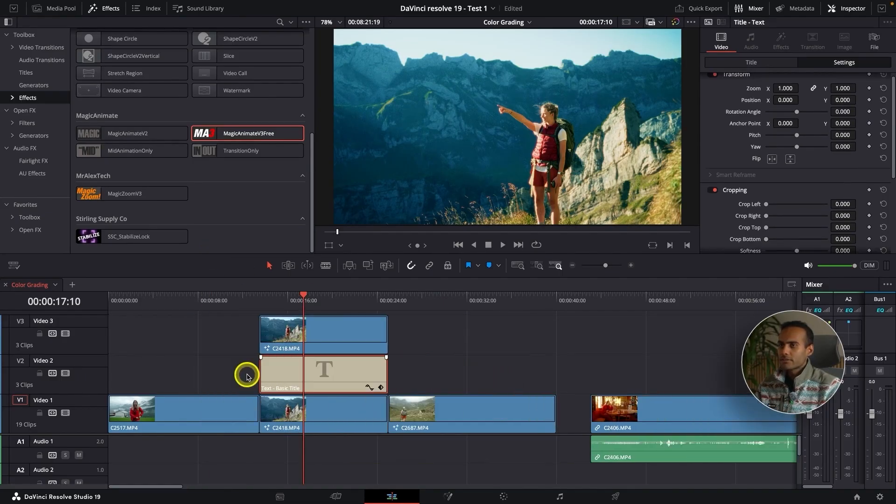
Replace the title's rich text with "text"
{"action": "left_click", "coordinate": [752, 64]}
{"action": "left_click_drag", "start_coordinate": [762, 119], "coordinate": [677, 90]}
{"action": "type", "text": "text"}
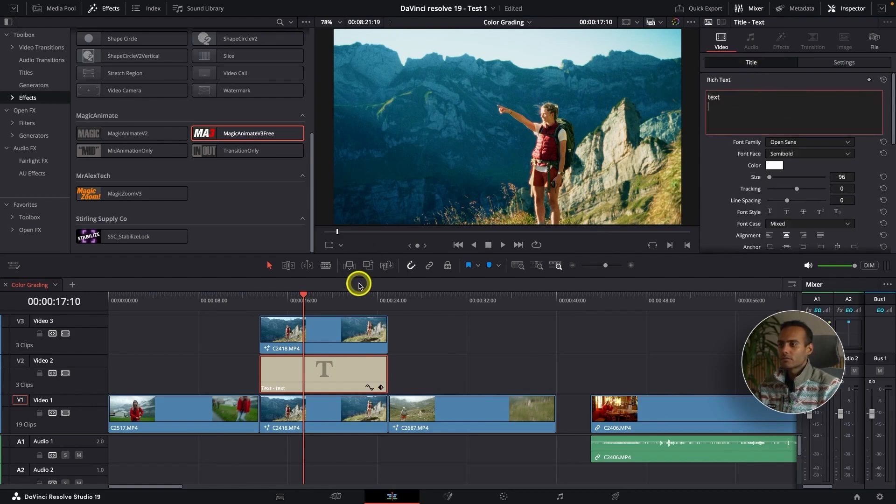
Disable and re-enable the Video 3 track to compare the layering
{"action": "left_click", "coordinate": [352, 325]}
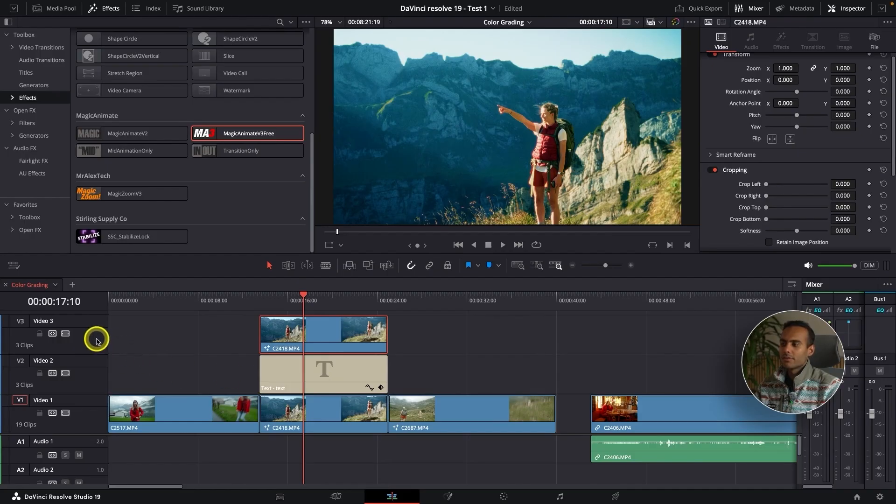
{"action": "left_click", "coordinate": [65, 333]}
{"action": "left_click", "coordinate": [65, 334]}
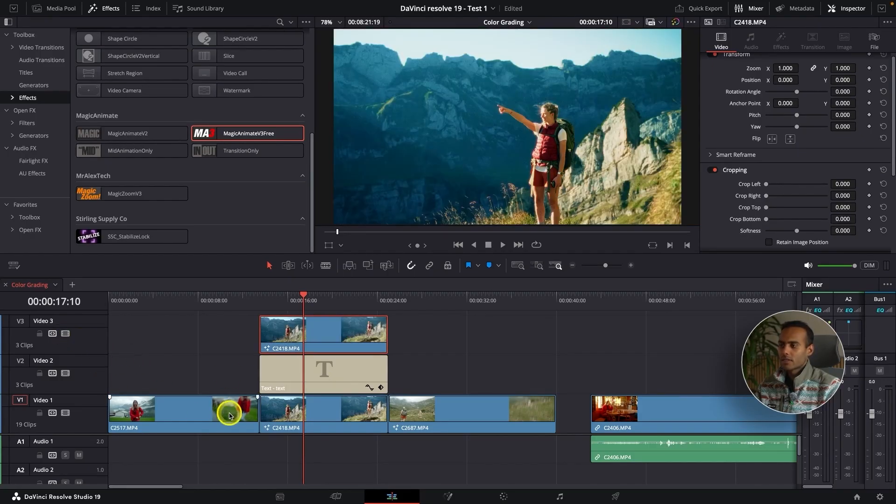
Move the masked clip on Video 3 later, starting at about 00:00:26, and scrub the playhead over it
{"action": "scroll", "coordinate": [90, 448], "scroll_direction": "up", "scroll_amount": 2}
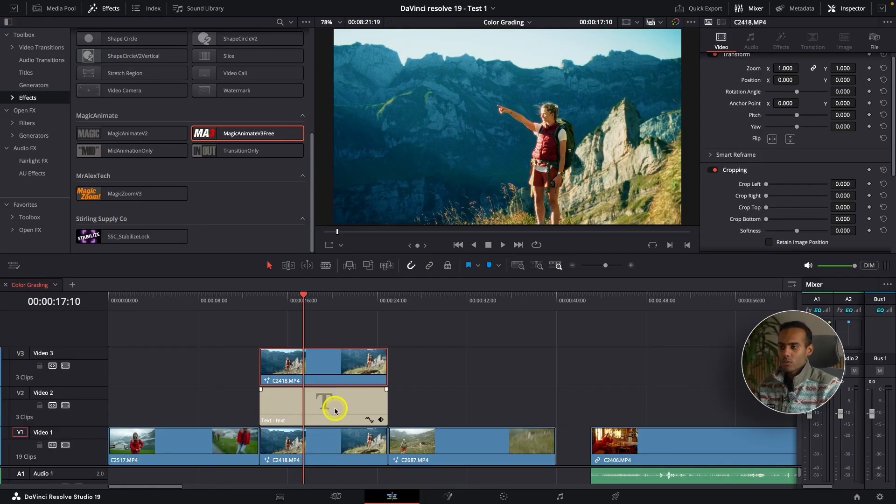
{"action": "left_click_drag", "start_coordinate": [327, 368], "coordinate": [468, 367]}
{"action": "left_click", "coordinate": [426, 308]}
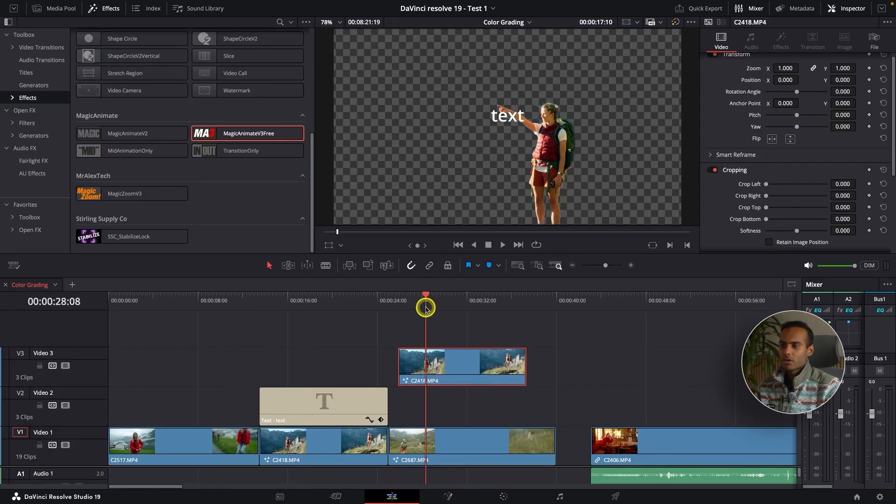
{"action": "left_click", "coordinate": [427, 305]}
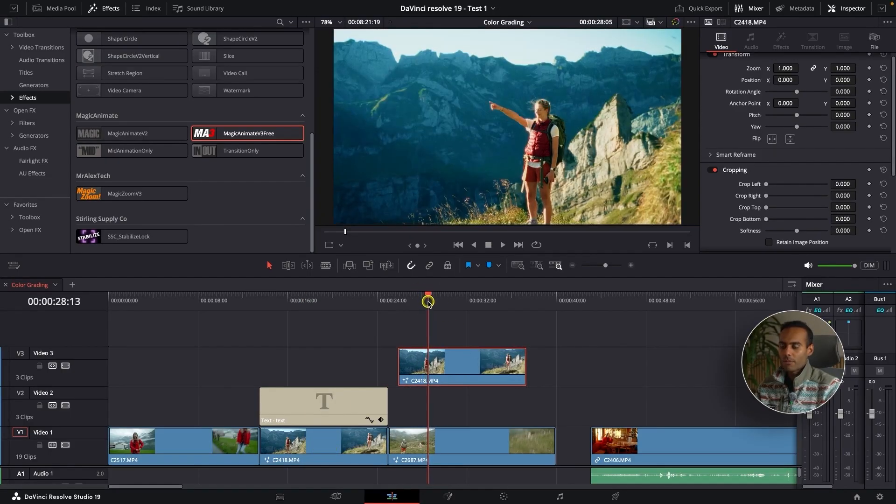
Move the C2418 clip from Video 1 up to Video 3 above the title, starting at about 00:00:15
{"action": "left_click", "coordinate": [411, 361]}
{"action": "left_click", "coordinate": [322, 401]}
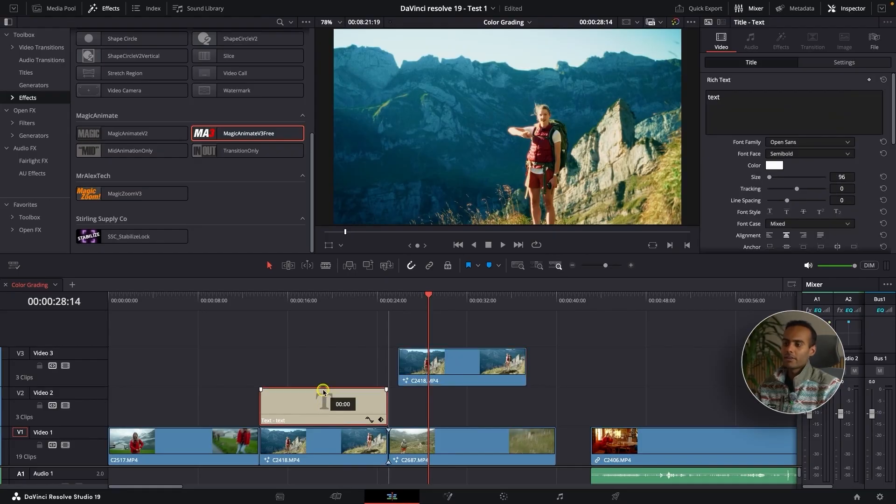
{"action": "left_click_drag", "start_coordinate": [315, 439], "coordinate": [316, 356]}
{"action": "left_click", "coordinate": [284, 308]}
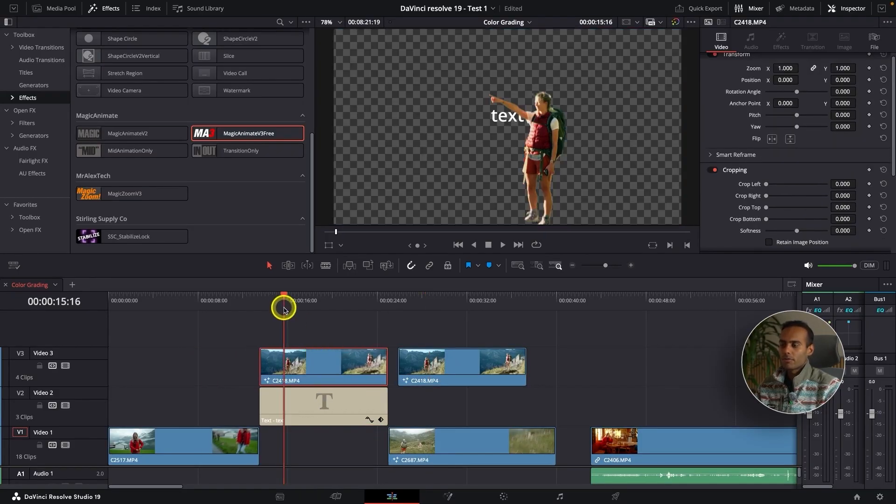
Replace the title's rich text with "Text behind the object"
{"action": "left_click", "coordinate": [327, 369]}
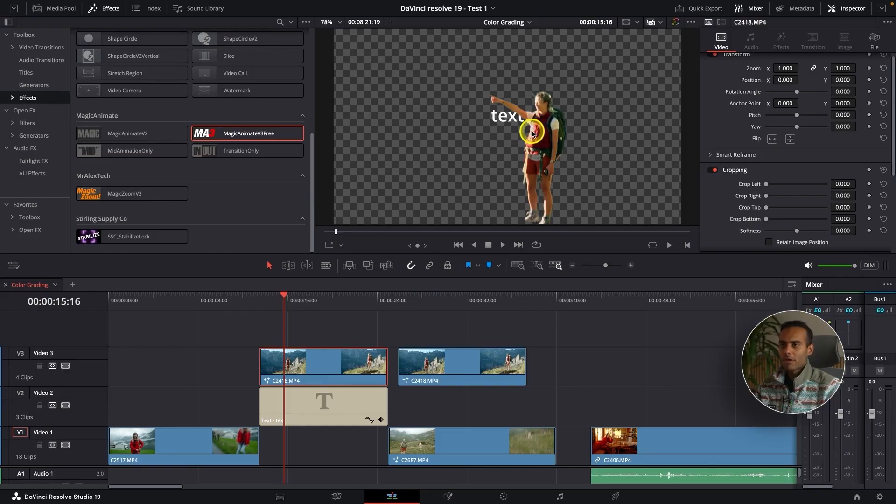
{"action": "left_click", "coordinate": [330, 400]}
{"action": "left_click", "coordinate": [765, 98]}
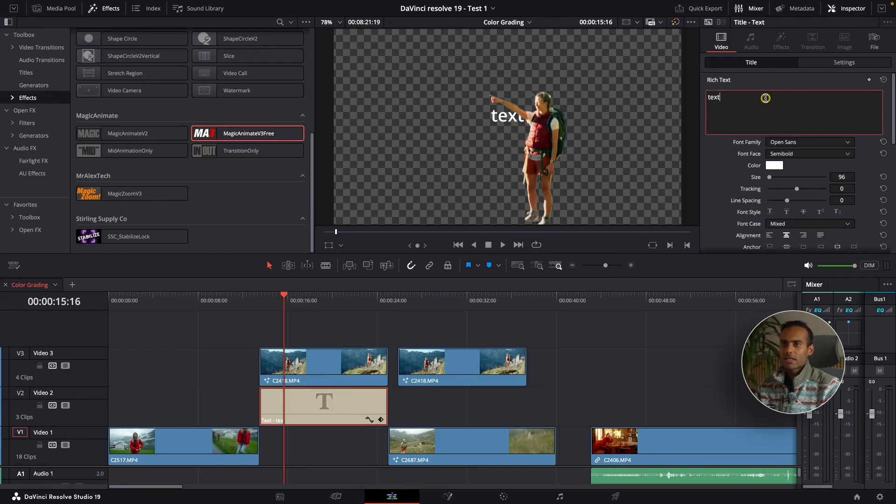
{"action": "key", "text": "ctrl+a"}
{"action": "type", "text": "Text"}
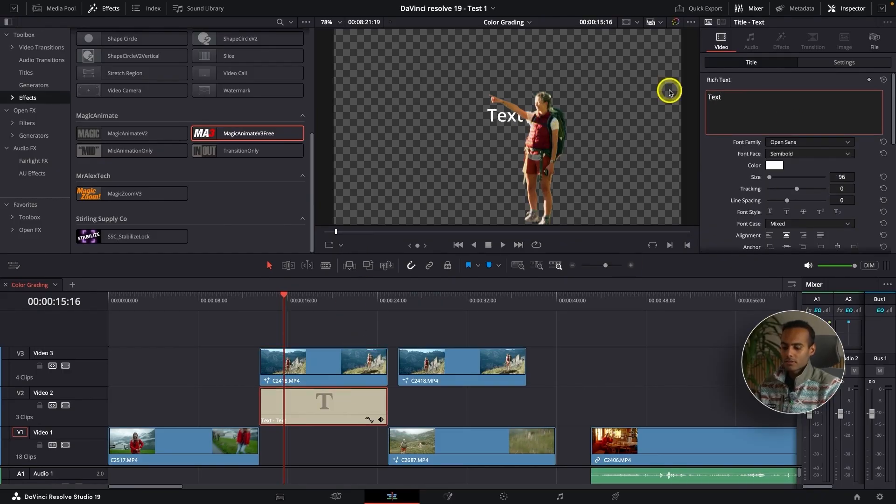
{"action": "type", "text": " behind the obje"}
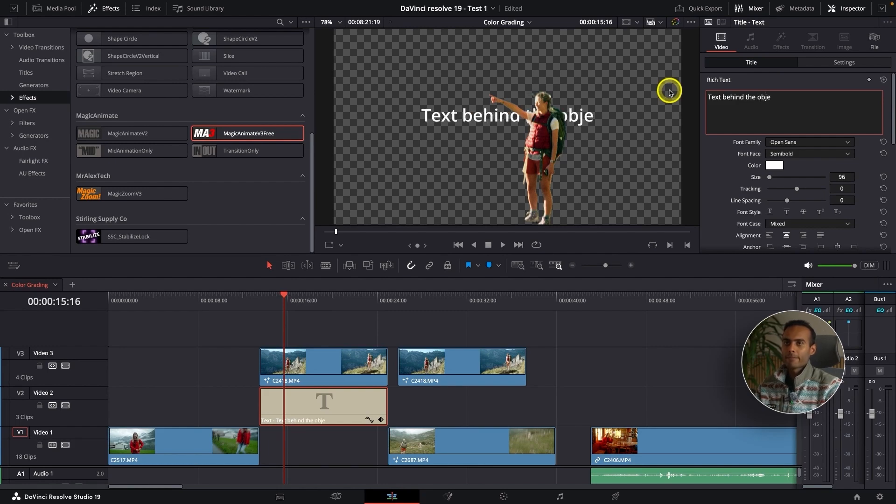
{"action": "type", "text": "ct"}
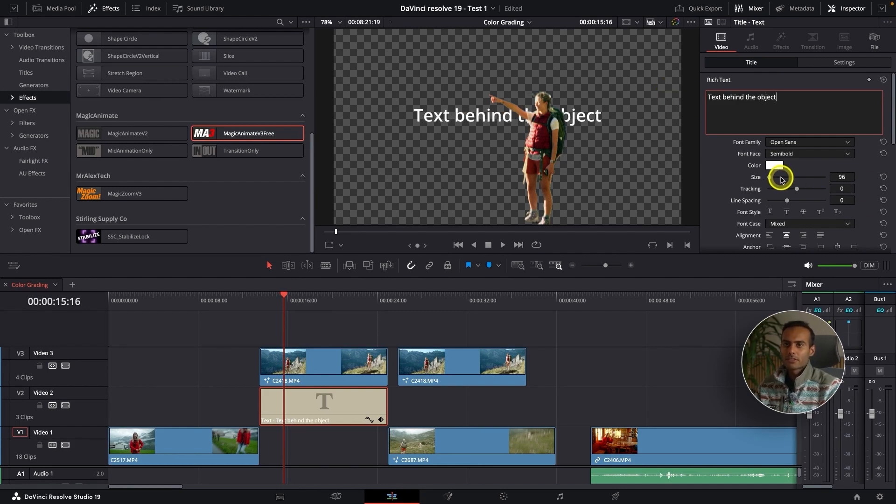
{"action": "left_click_drag", "start_coordinate": [770, 178], "coordinate": [770, 178]}
Place the other C2418 clip into the Video 1 gap beneath the title and play the result full screen
{"action": "left_click_drag", "start_coordinate": [451, 373], "coordinate": [321, 451]}
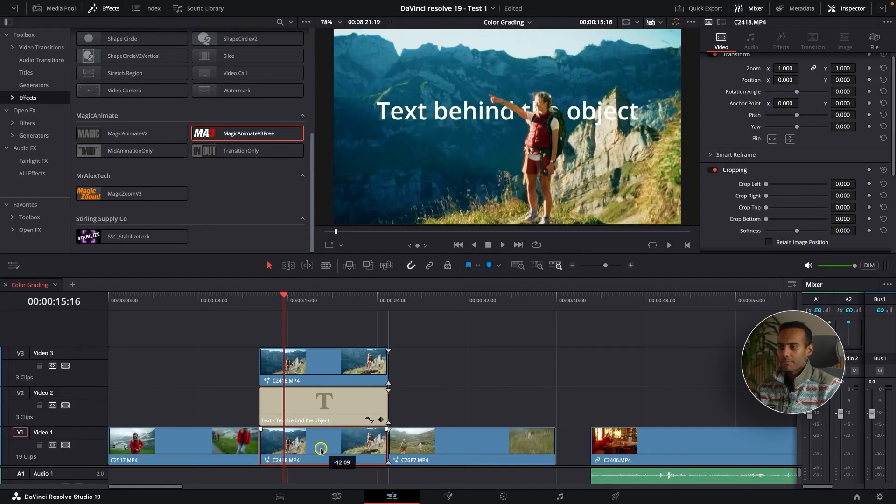
{"action": "left_click", "coordinate": [258, 301]}
{"action": "key", "text": "p"}
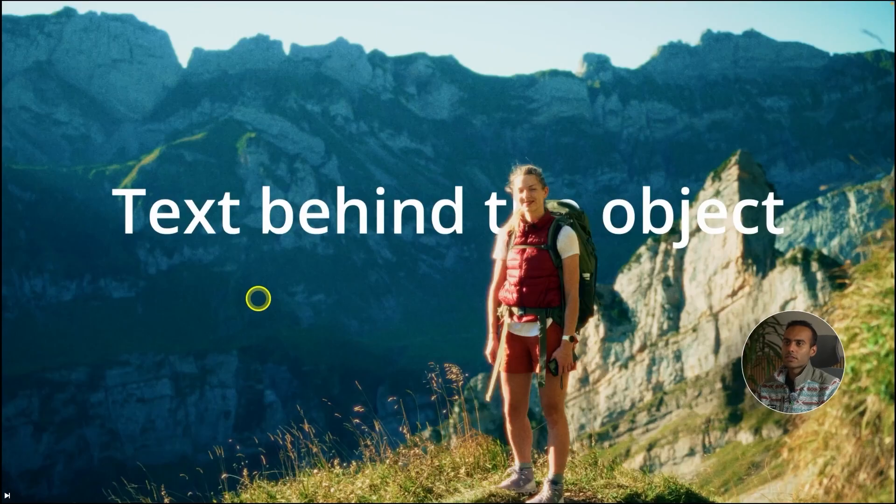
{"action": "key", "text": "space"}
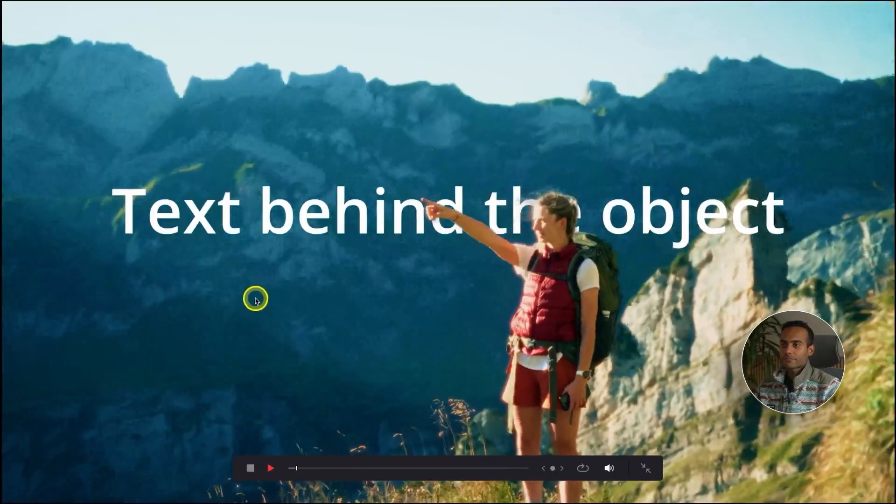
{"action": "key", "text": "Escape"}
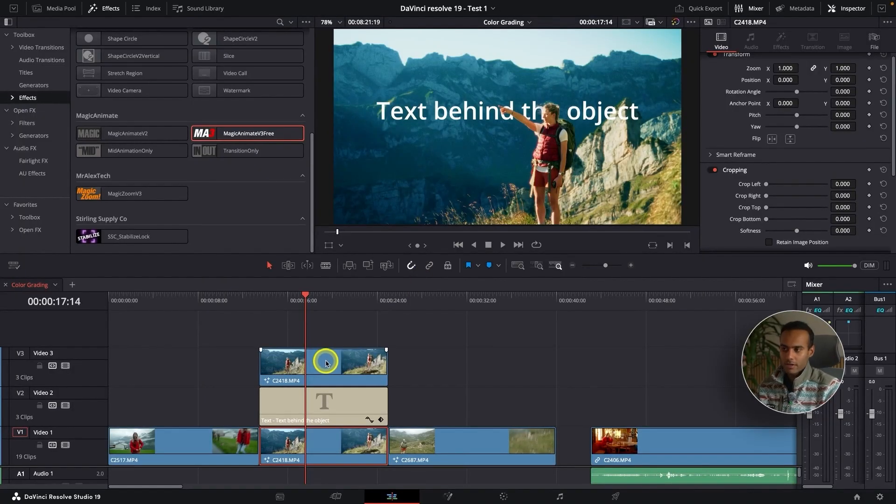
Try placing the masked clip on Video 2 at the start of the timeline and play it back
{"action": "left_click_drag", "start_coordinate": [329, 367], "coordinate": [433, 419]}
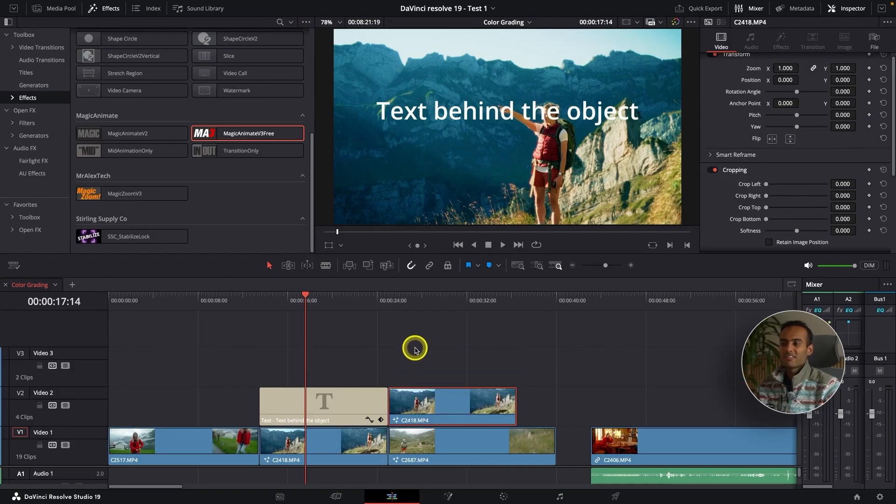
{"action": "left_click", "coordinate": [393, 299]}
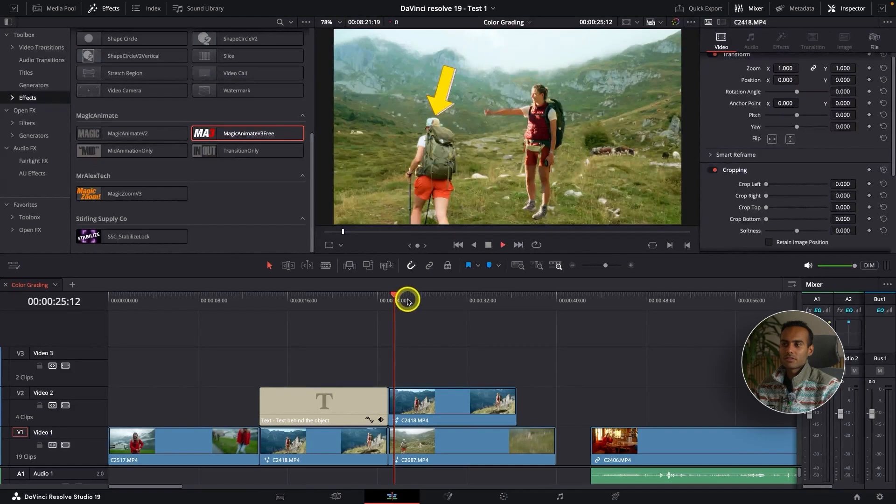
{"action": "left_click", "coordinate": [407, 299]}
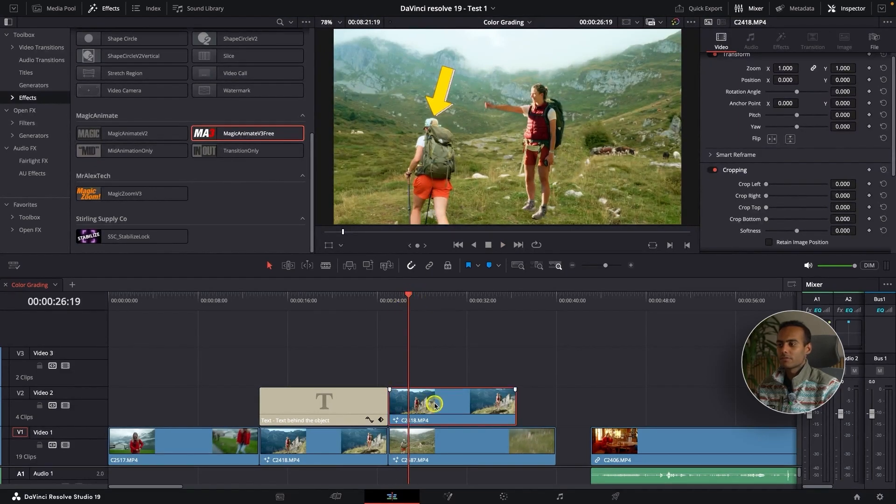
{"action": "left_click_drag", "start_coordinate": [435, 404], "coordinate": [138, 394]}
{"action": "left_click", "coordinate": [159, 301]}
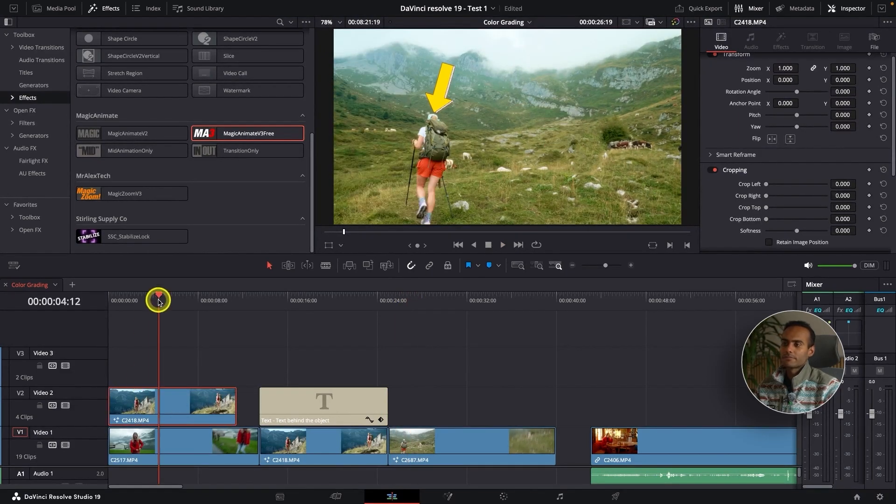
{"action": "key", "text": "space"}
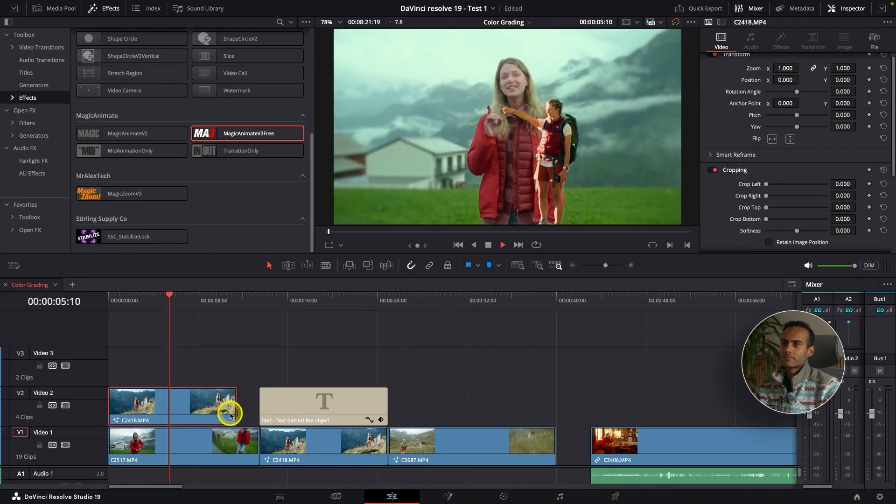
{"action": "key", "text": "space"}
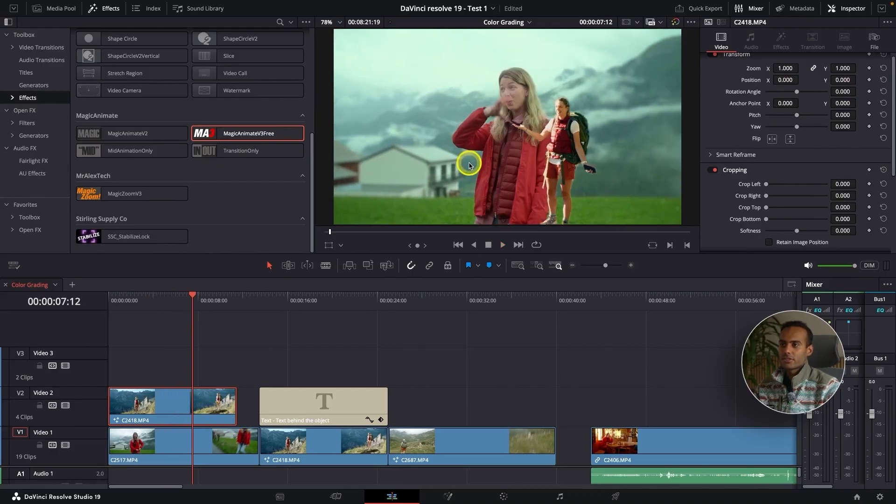
Try repositioning and shrinking the clip in the viewer, then undo the transform changes
{"action": "left_click", "coordinate": [330, 246]}
{"action": "left_click_drag", "start_coordinate": [415, 107], "coordinate": [493, 110]}
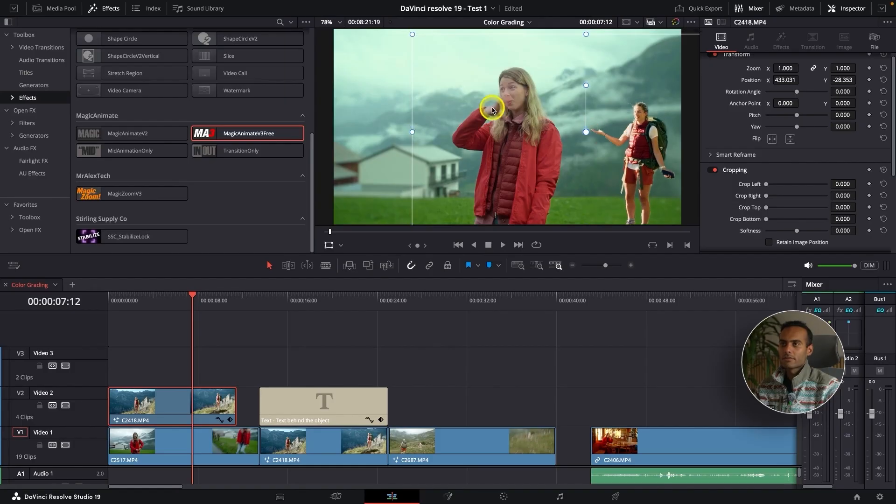
{"action": "left_click_drag", "start_coordinate": [453, 67], "coordinate": [591, 167]}
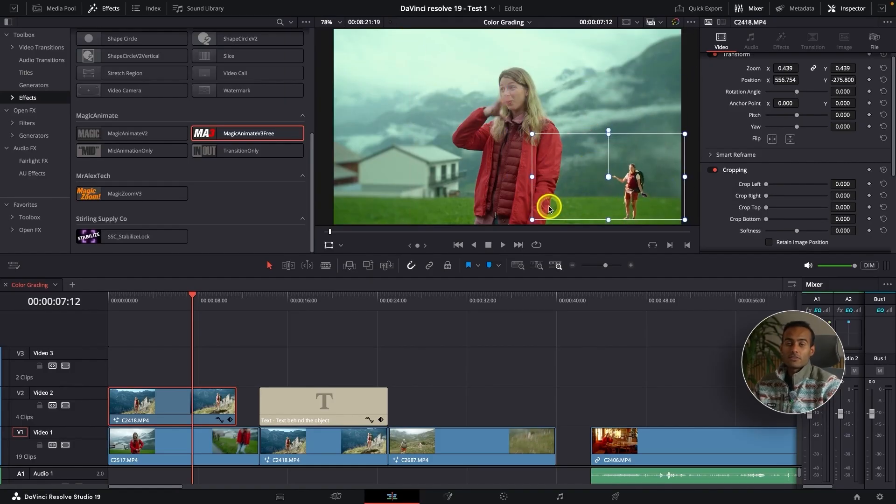
{"action": "key", "text": "ctrl+z"}
{"action": "key", "text": "ctrl+z"}
{"action": "key", "text": "ctrl+z"}
{"action": "key", "text": "ctrl+z"}
{"action": "key", "text": "ctrl+z"}
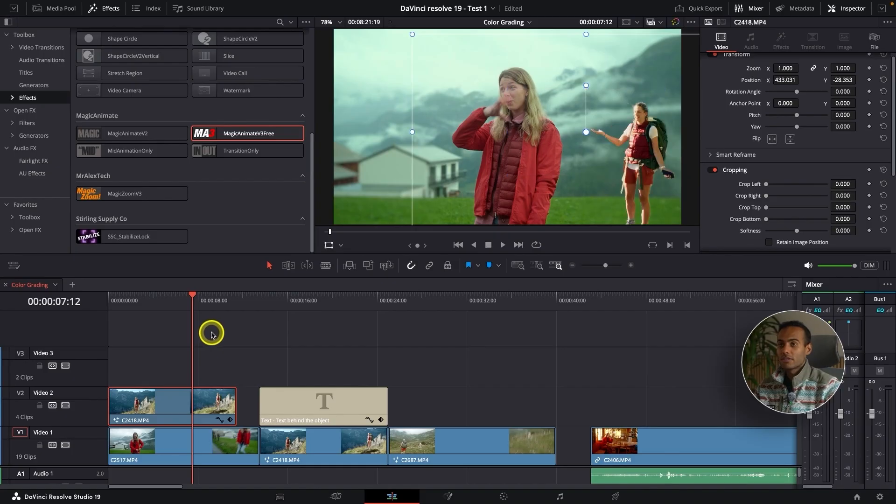
Move the masked clip back onto Video 3 above the title at about 00:00:15
{"action": "left_click_drag", "start_coordinate": [175, 413], "coordinate": [326, 373]}
{"action": "left_click", "coordinate": [267, 300]}
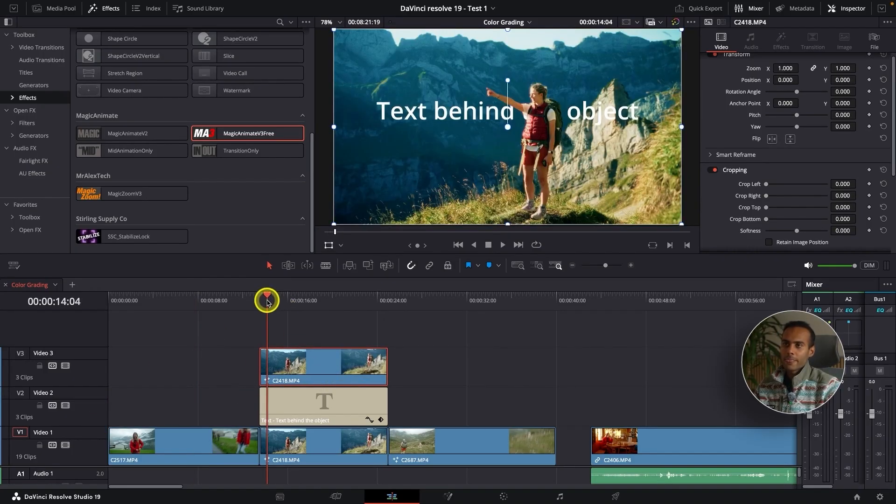
Play back the title section to check the text layering behind the hiker
{"action": "key", "text": "space"}
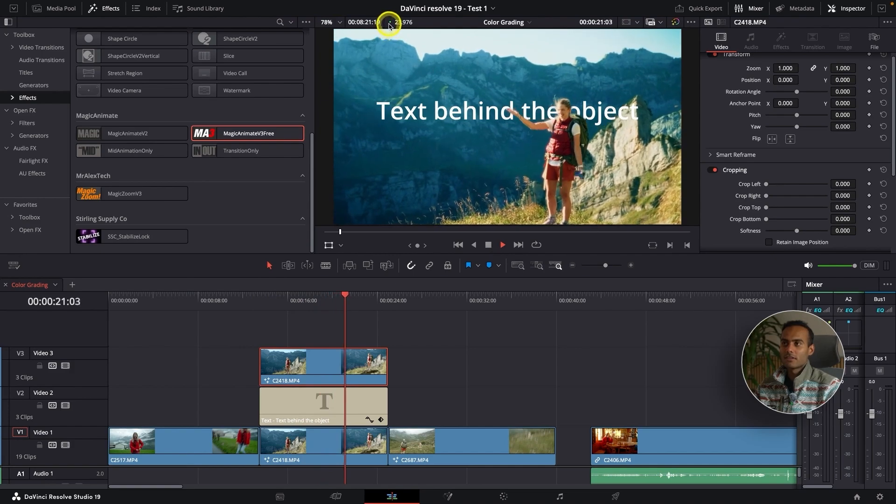
{"action": "key", "text": "space"}
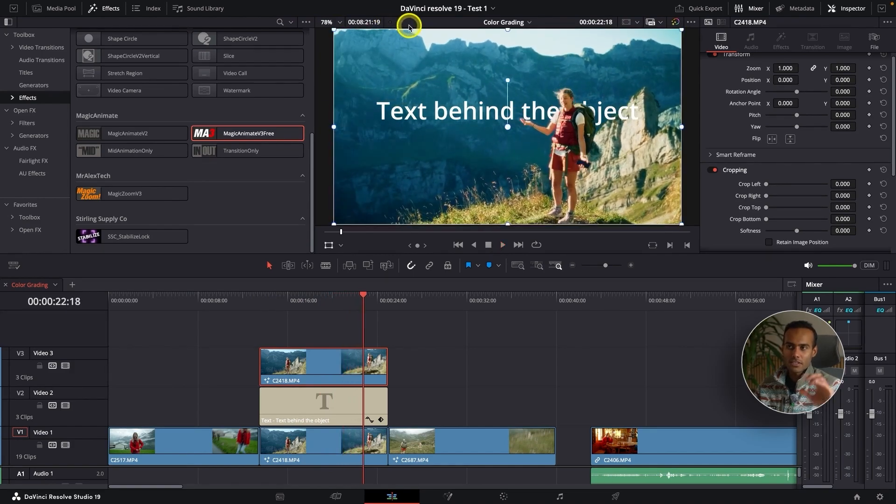
{"action": "left_click", "coordinate": [278, 308]}
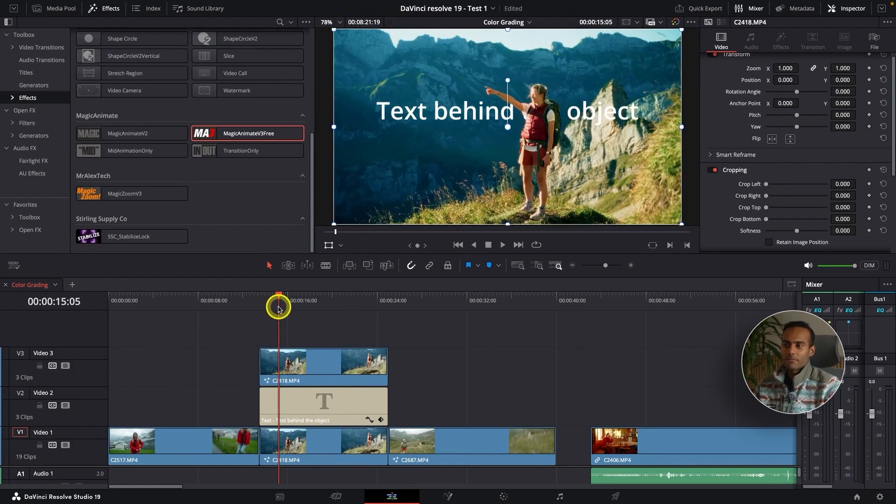